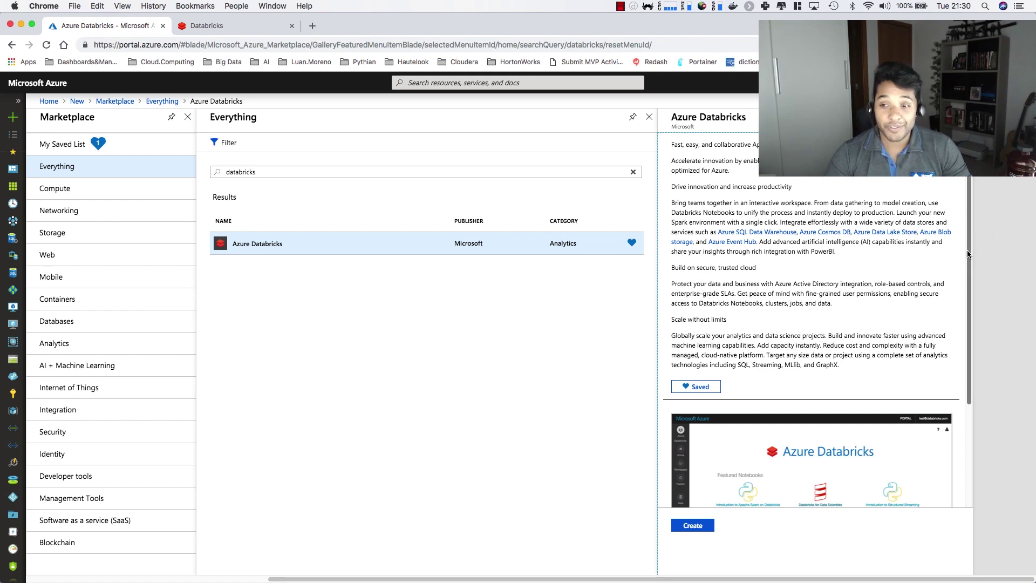
Start creating an Azure Databricks service from the marketplace and name the workspace OwsHQDatabricks
{"action": "scroll", "coordinate": [967, 251], "scroll_direction": "down", "scroll_amount": 3}
{"action": "left_click", "coordinate": [689, 526]}
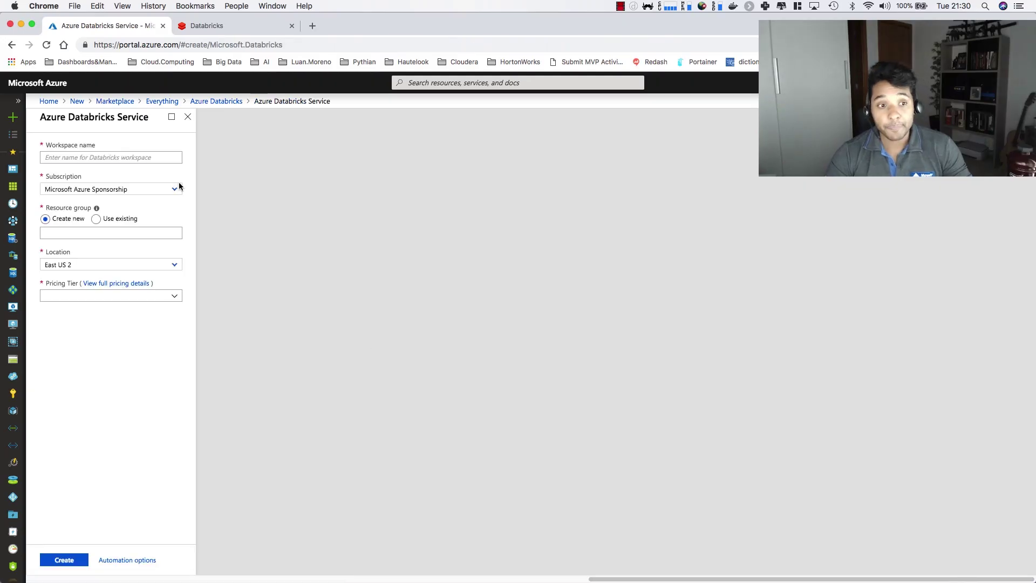
{"action": "left_click", "coordinate": [179, 158]}
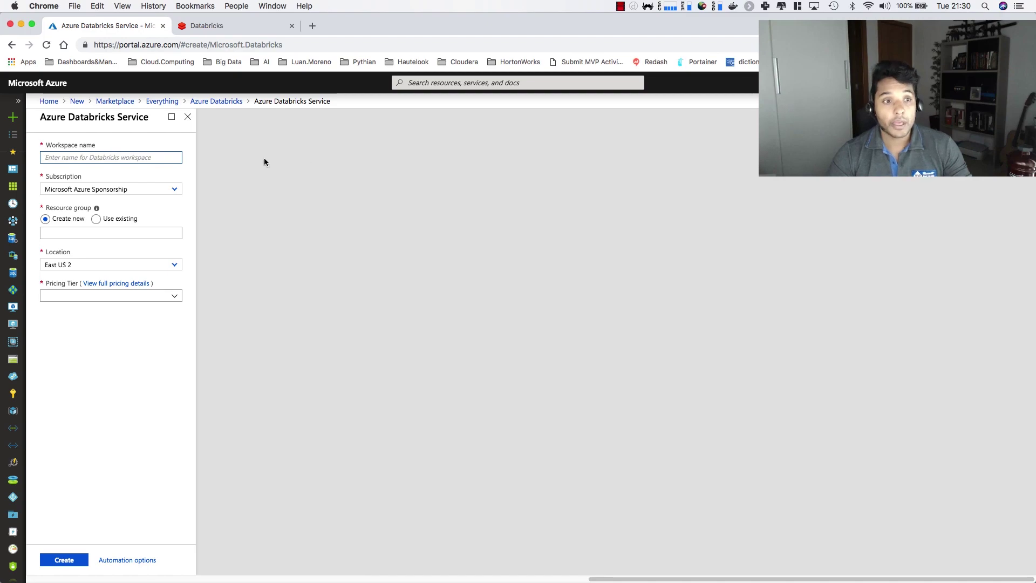
{"action": "type", "text": "OwsHQ"}
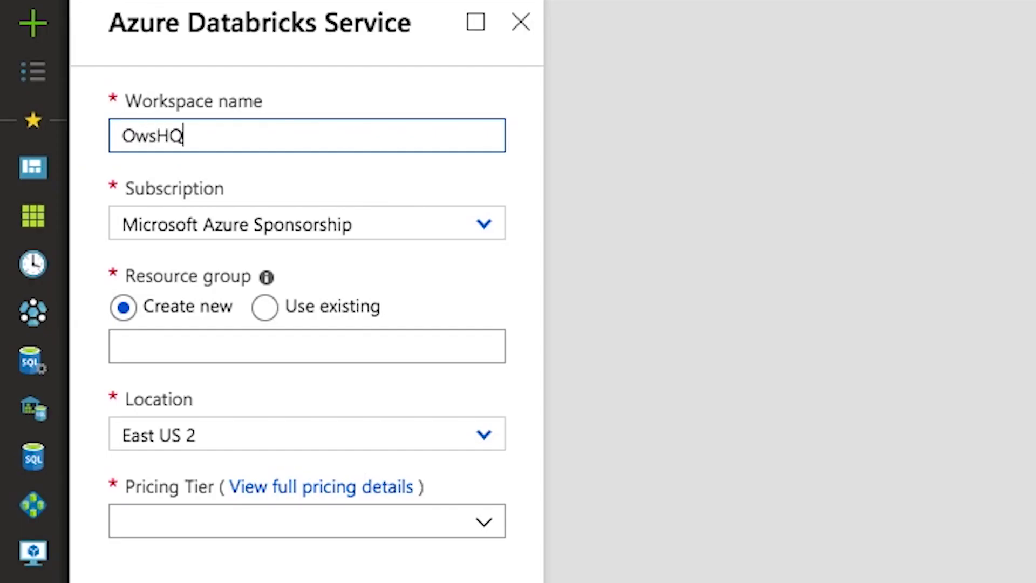
{"action": "type", "text": "Data"}
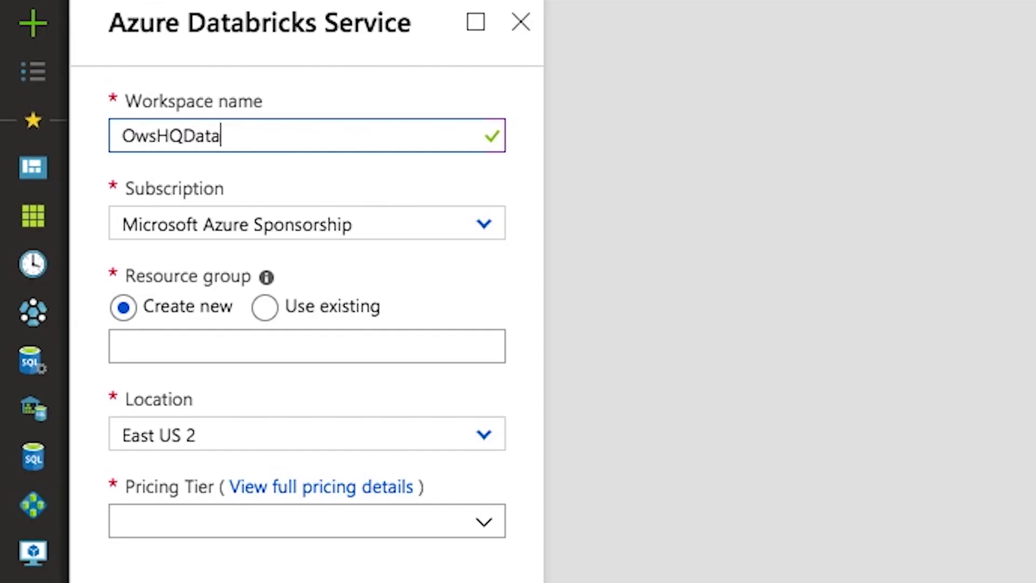
{"action": "type", "text": "bricks"}
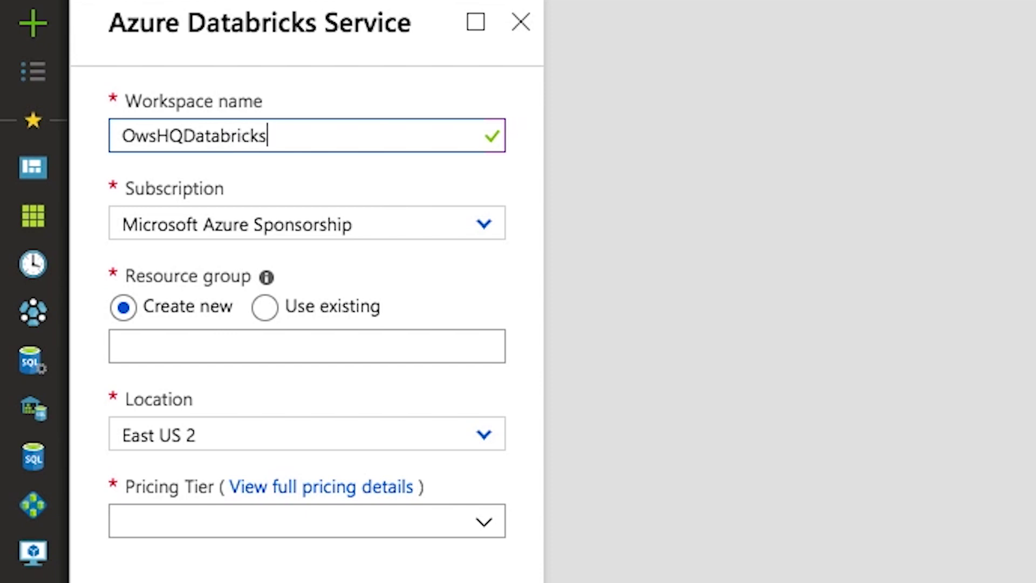
Choose the Microsoft Azure Sponsorship subscription and the existing resource group EastUs2_OwsHQ for the workspace
{"action": "left_click", "coordinate": [486, 229]}
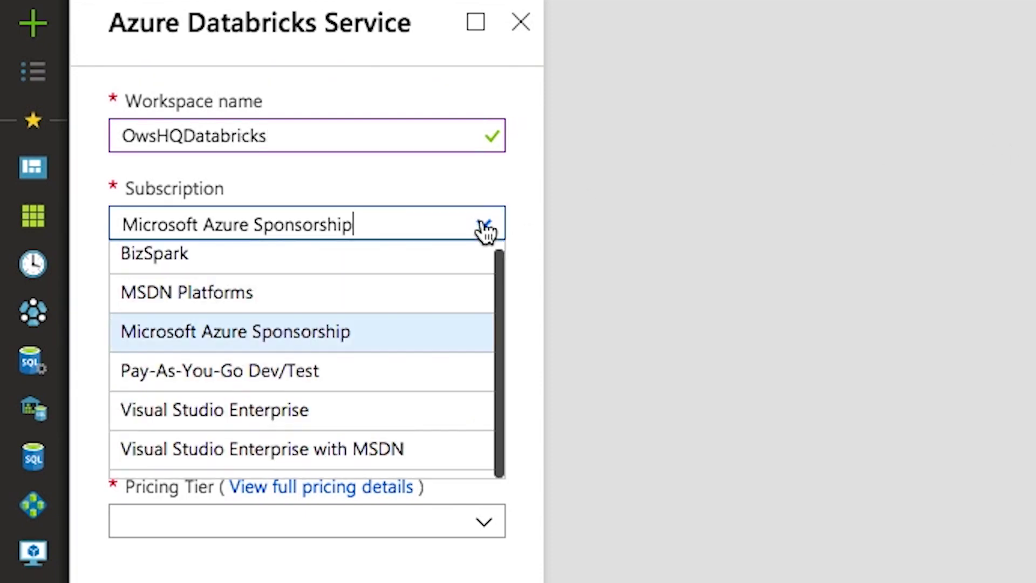
{"action": "left_click", "coordinate": [298, 338]}
{"action": "left_click", "coordinate": [264, 306]}
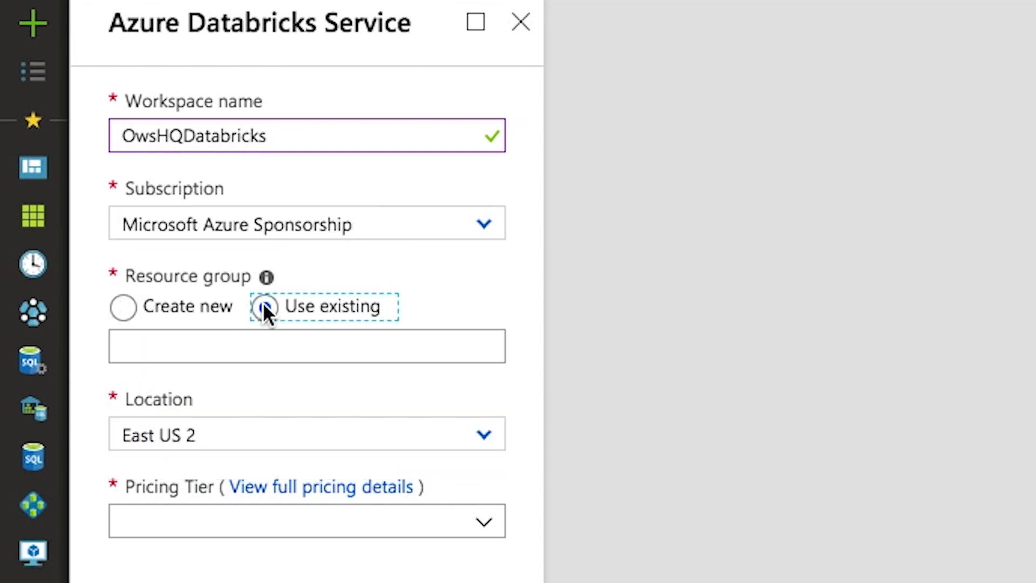
{"action": "left_click", "coordinate": [131, 311]}
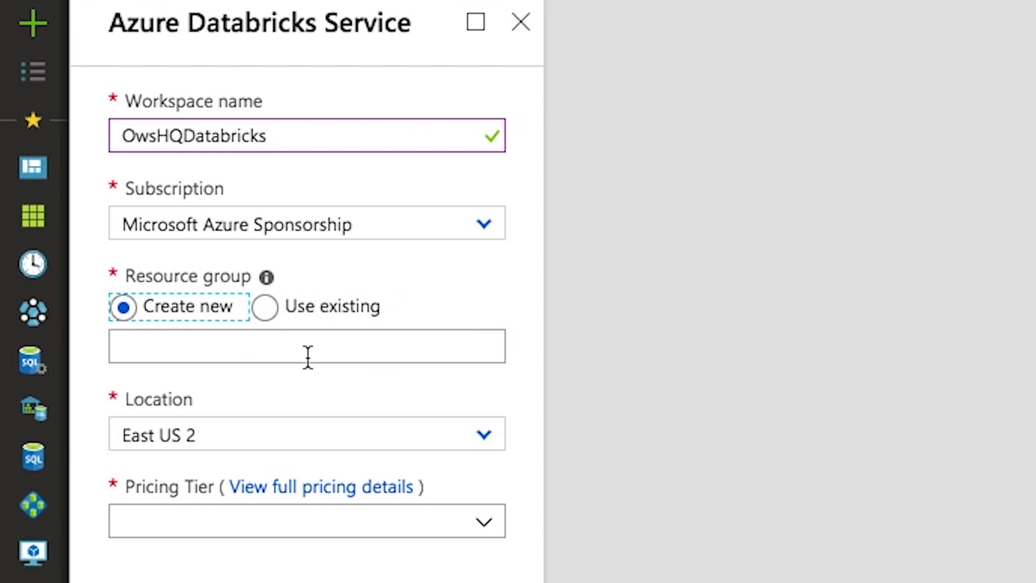
{"action": "left_click", "coordinate": [264, 306]}
{"action": "left_click", "coordinate": [437, 348]}
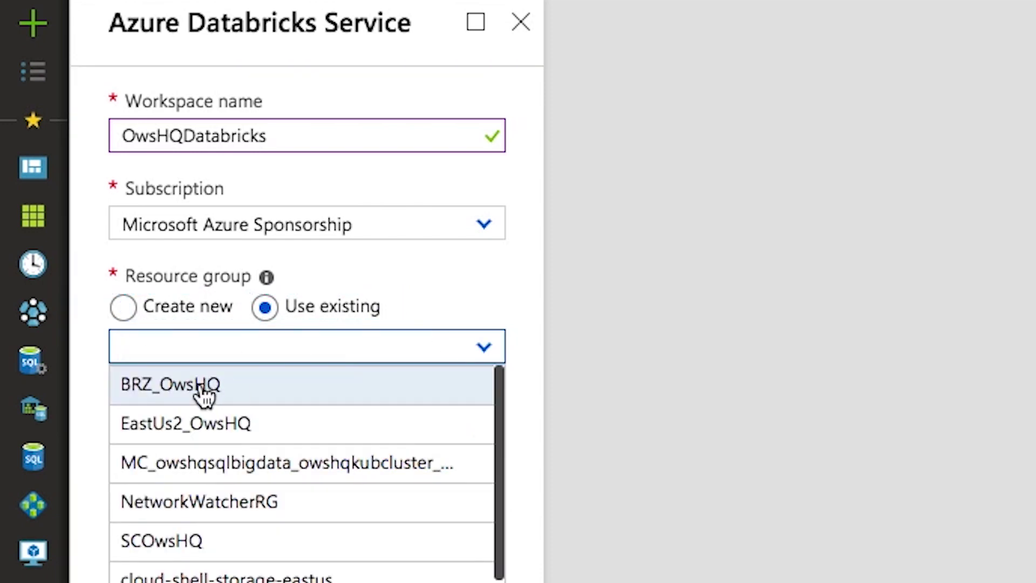
{"action": "left_click", "coordinate": [204, 419]}
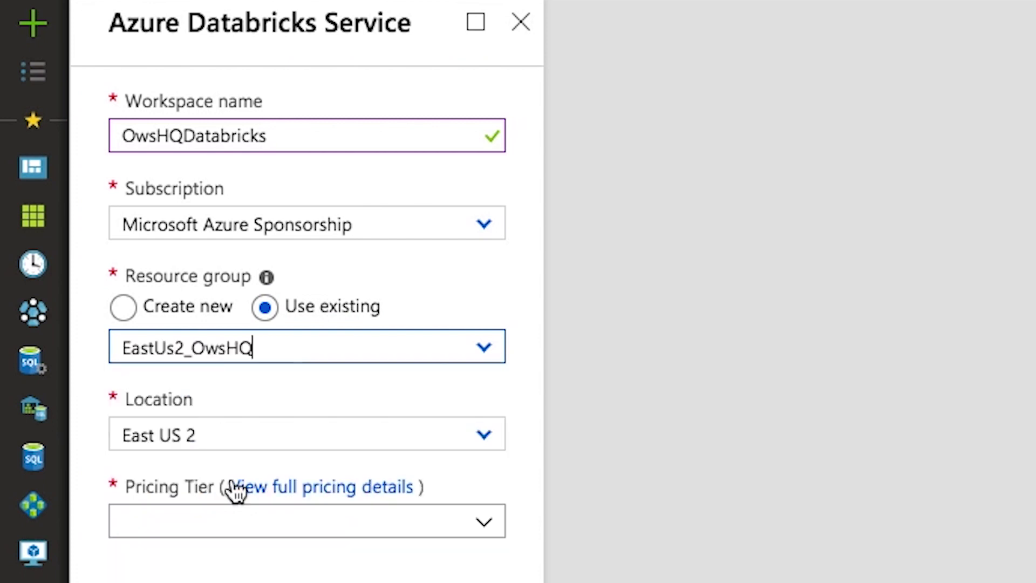
Look through the available locations and pricing tiers for the Databricks workspace
{"action": "left_click", "coordinate": [488, 445]}
{"action": "scroll", "coordinate": [303, 519], "scroll_direction": "down", "scroll_amount": 5}
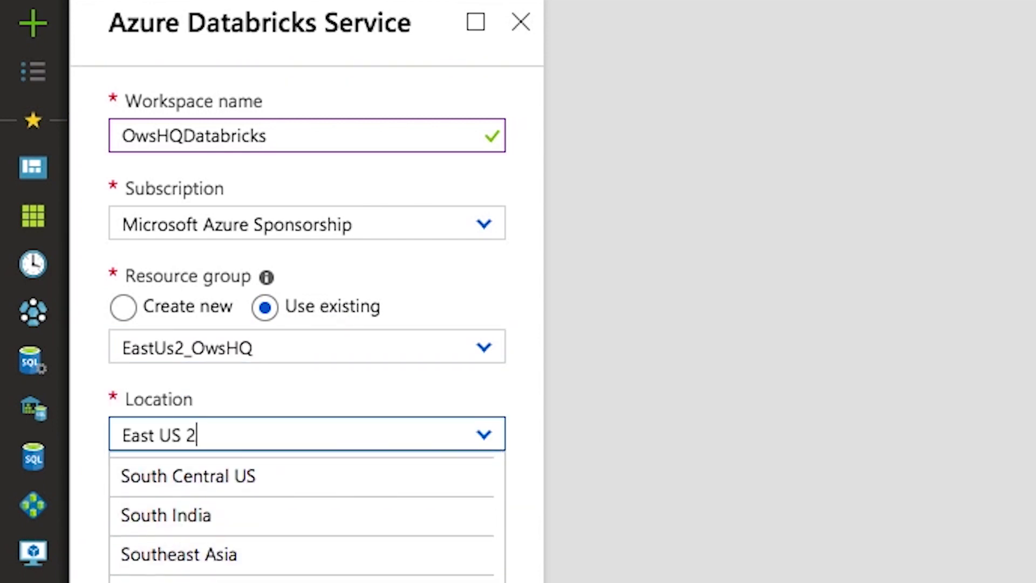
{"action": "scroll", "coordinate": [302, 518], "scroll_direction": "up", "scroll_amount": 5}
{"action": "left_click_drag", "start_coordinate": [500, 577], "coordinate": [486, 551]}
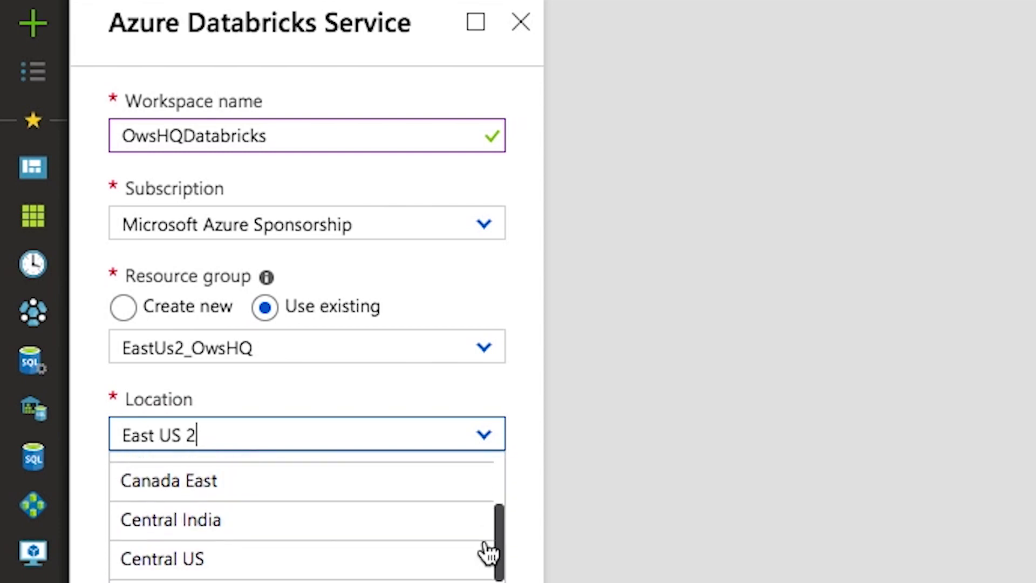
{"action": "key", "text": "Escape"}
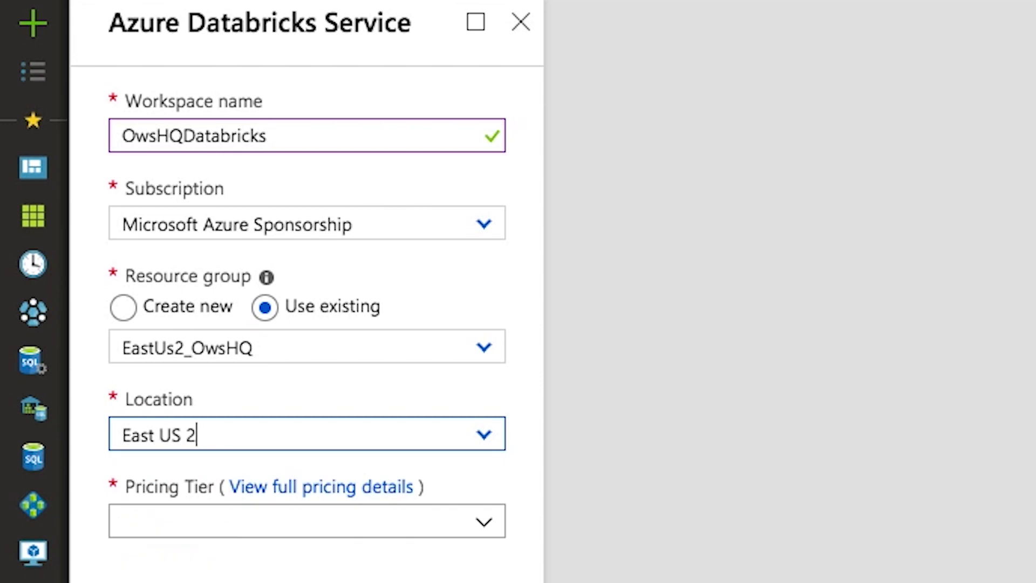
{"action": "left_click", "coordinate": [485, 535]}
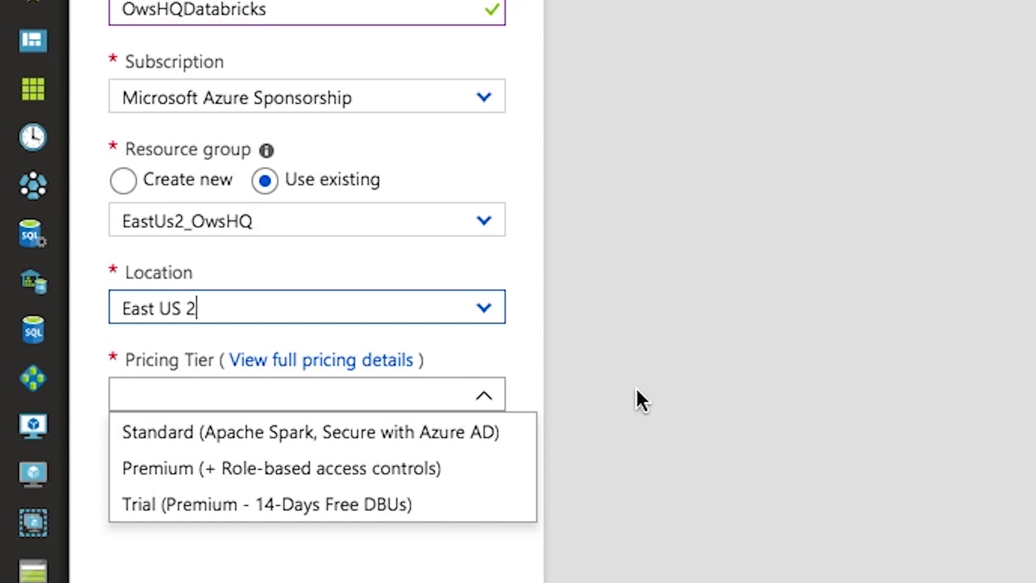
{"action": "left_click", "coordinate": [706, 335]}
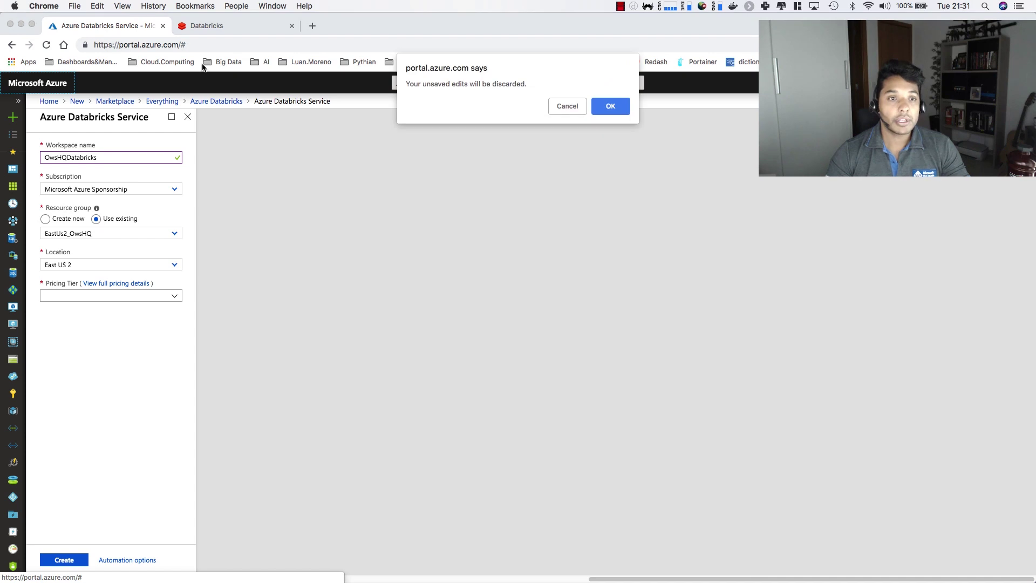
Discard the unsaved workspace form and open the cluster list in the existing Databricks workspace
{"action": "left_click", "coordinate": [610, 106]}
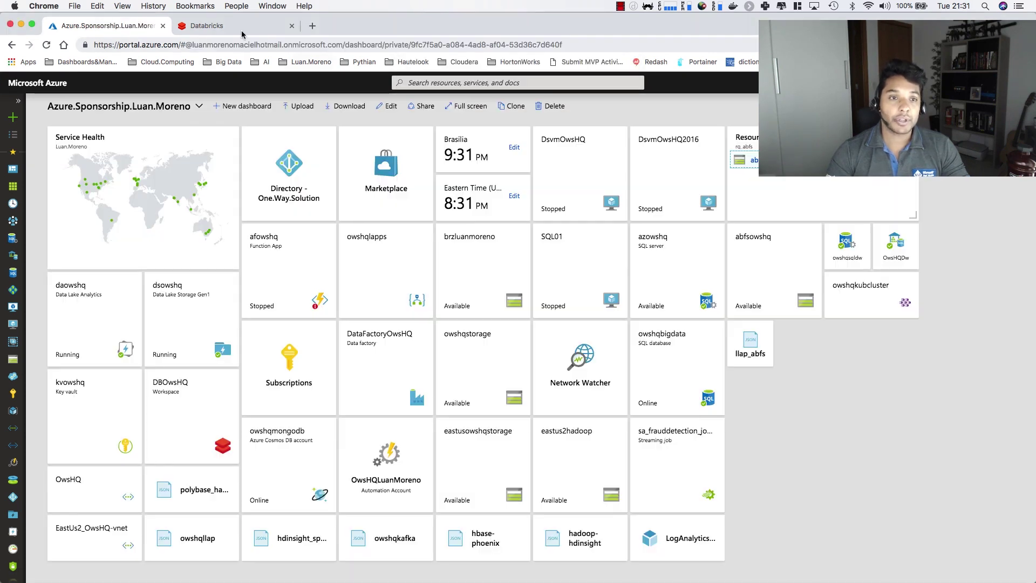
{"action": "left_click", "coordinate": [241, 26]}
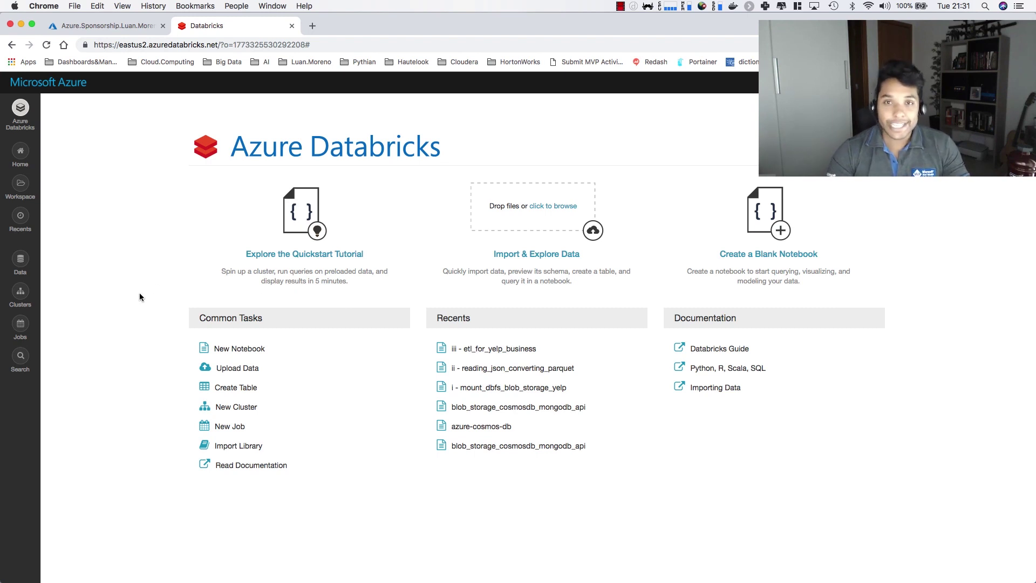
{"action": "left_click", "coordinate": [40, 291]}
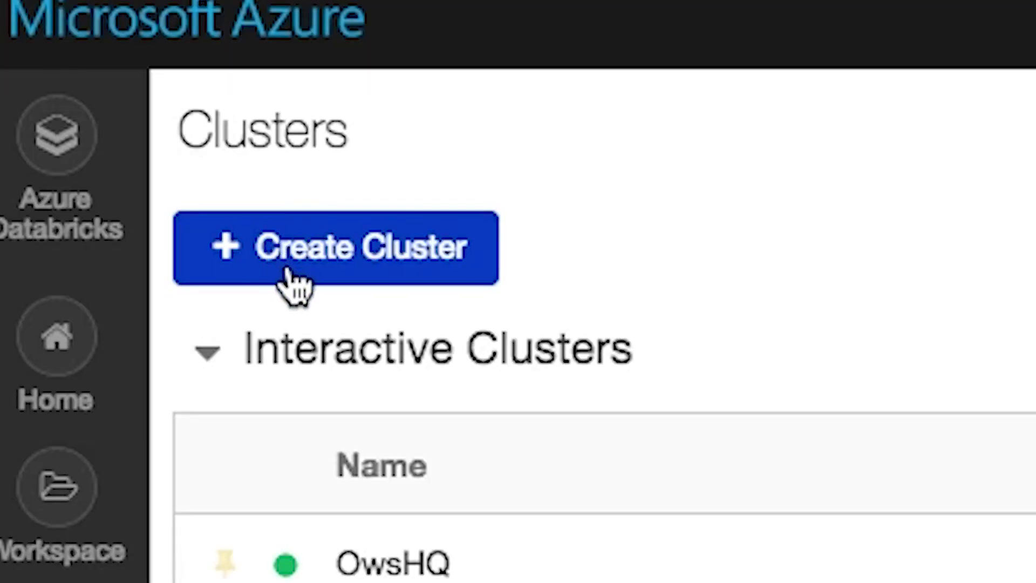
Start a new cluster and name it OwsHQAzureDatabricks
{"action": "left_click", "coordinate": [289, 276]}
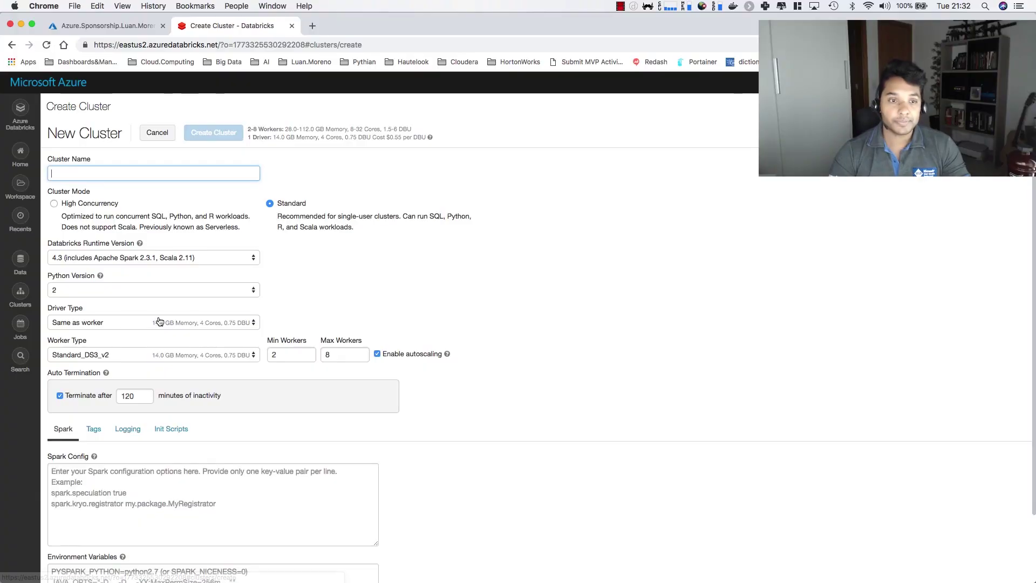
{"action": "type", "text": "OwsHQ"}
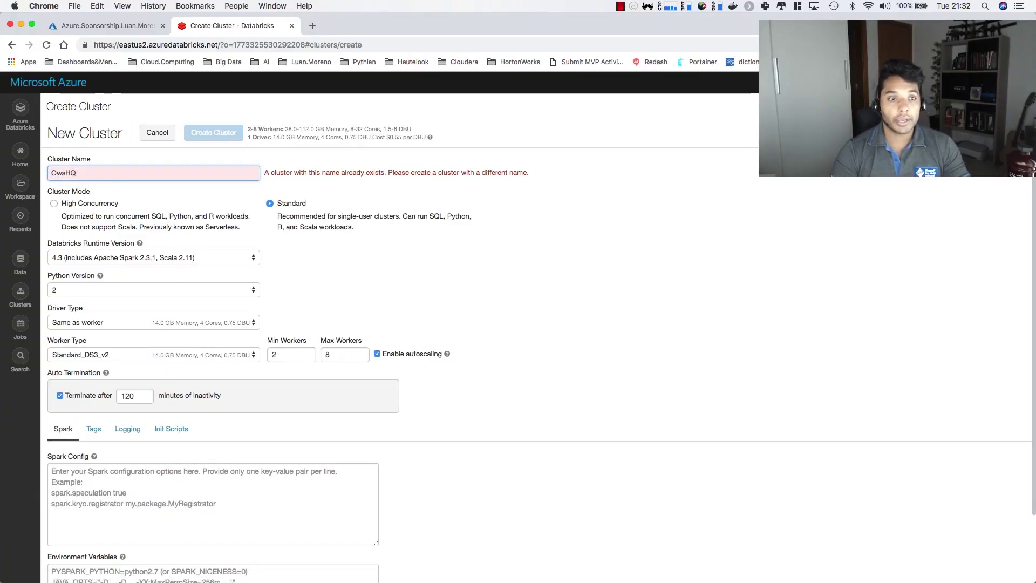
{"action": "type", "text": "AzureDatab"}
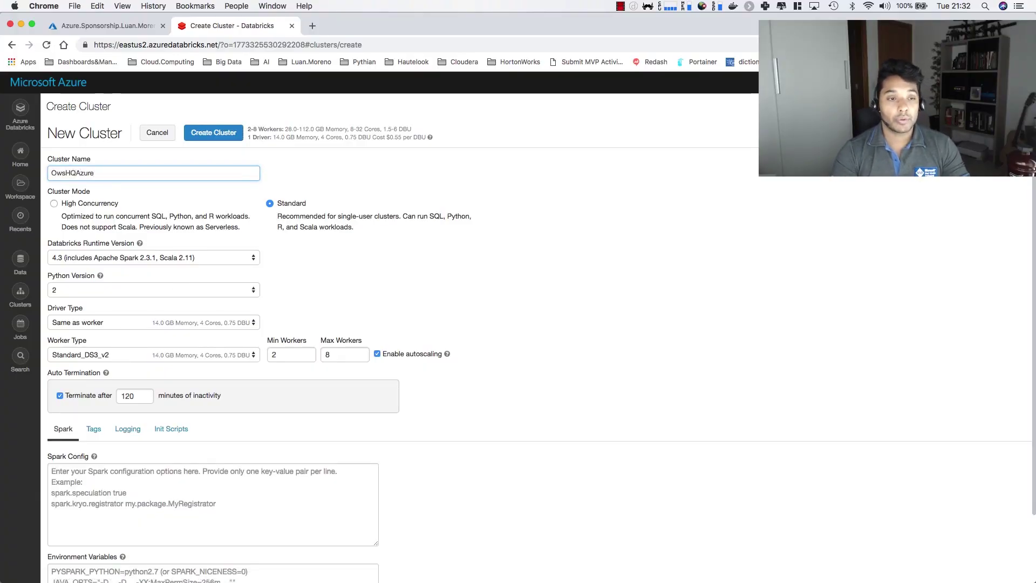
{"action": "type", "text": "ricks"}
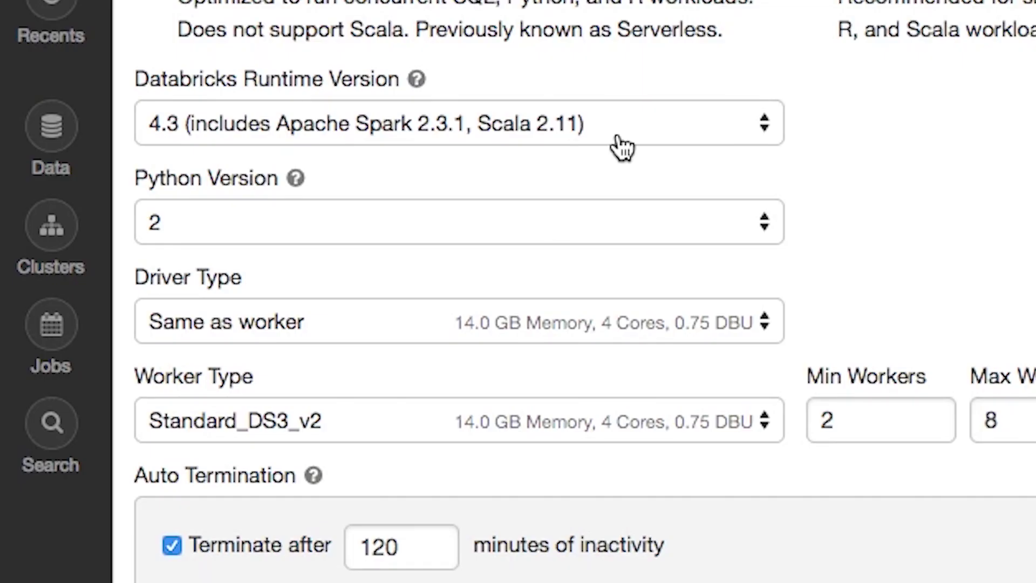
Examine the new cluster's Databricks runtime versions, driver types and auto termination setting
{"action": "left_click", "coordinate": [620, 139]}
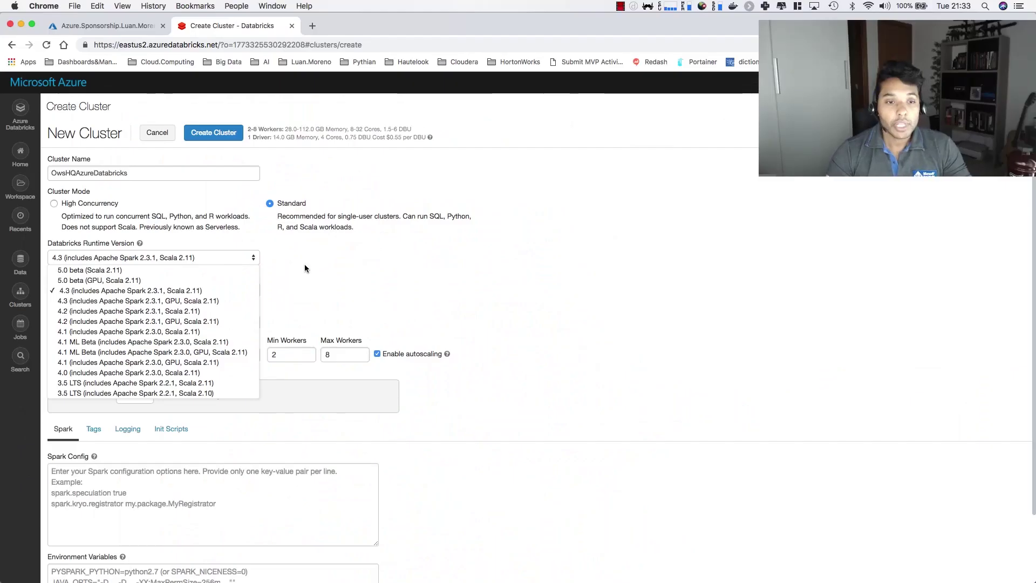
{"action": "left_click", "coordinate": [654, 141]}
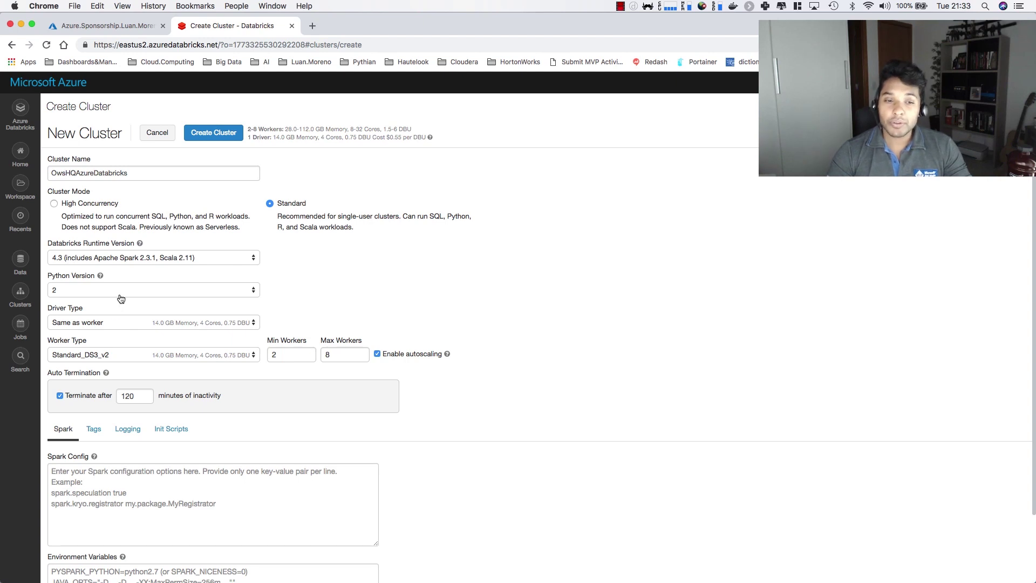
{"action": "left_click", "coordinate": [116, 329]}
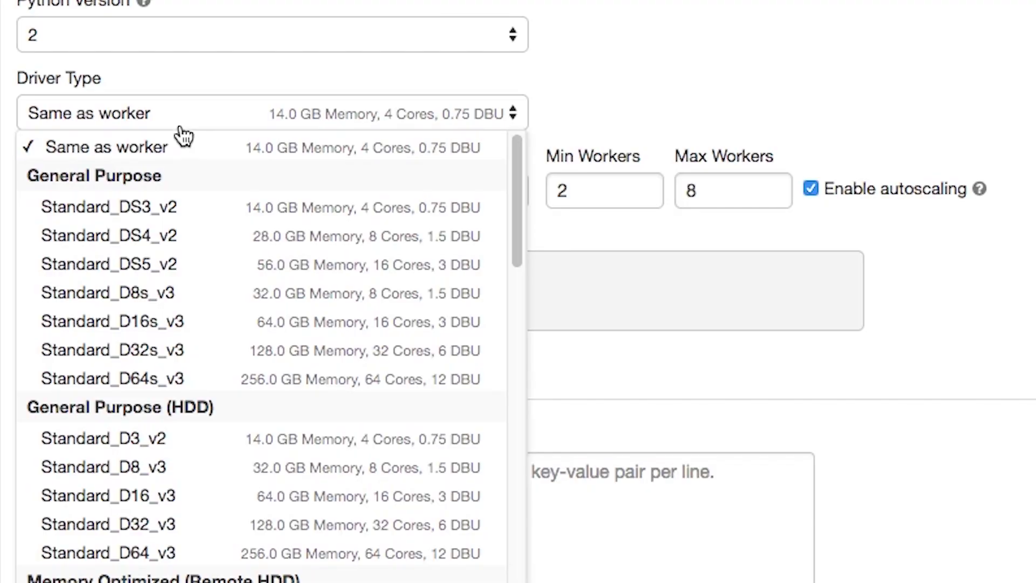
{"action": "left_click", "coordinate": [183, 121]}
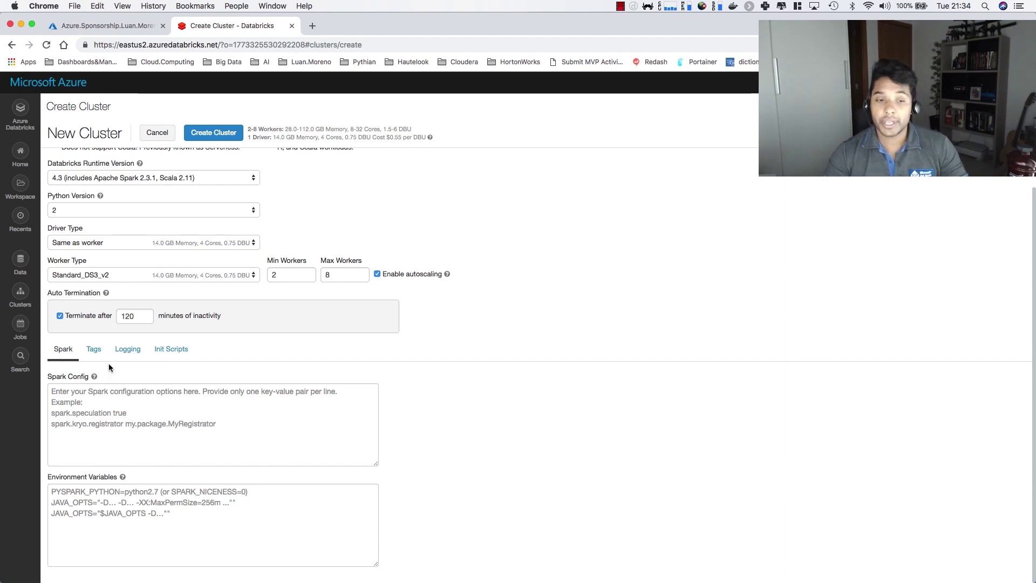
{"action": "double_click", "coordinate": [141, 314]}
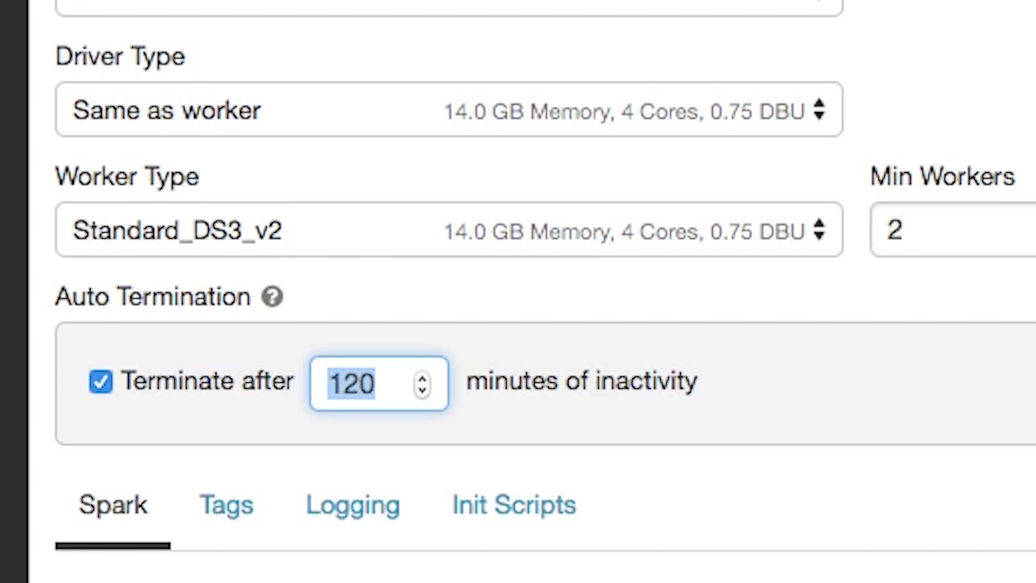
{"action": "left_click", "coordinate": [376, 384]}
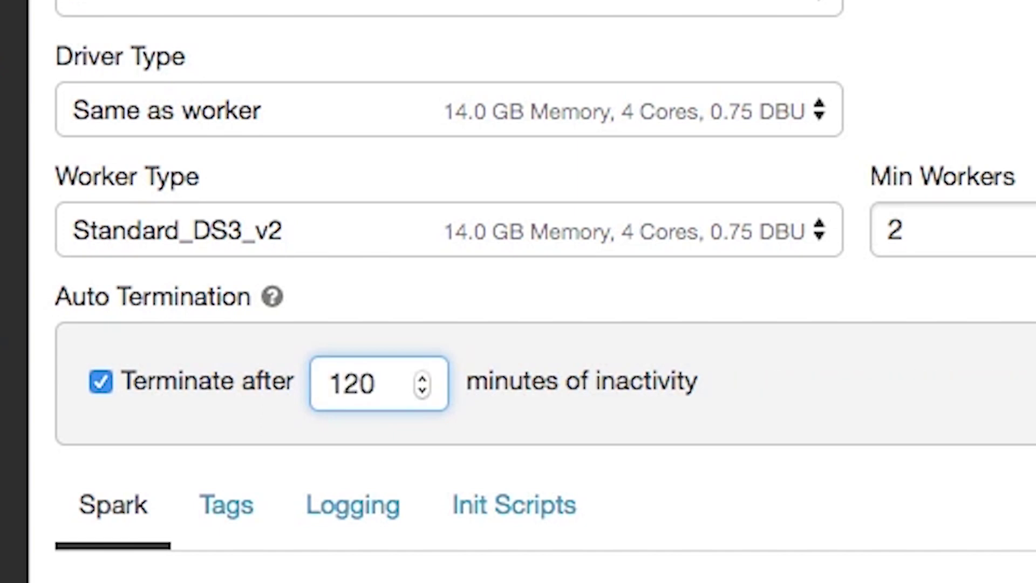
{"action": "key", "text": "Tab"}
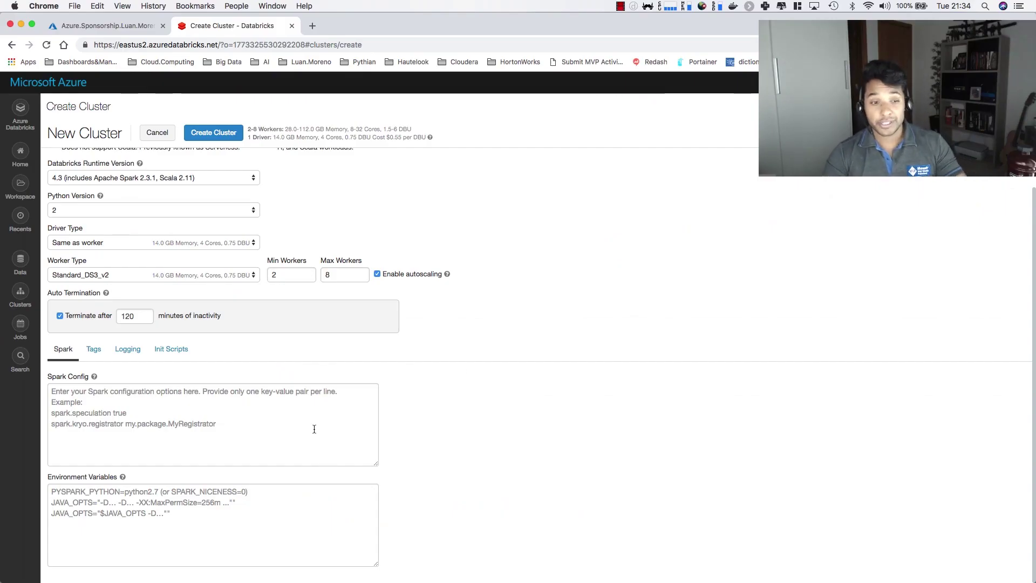
Examine the new cluster's logging options and the destination and path fields for init scripts
{"action": "mouse_move", "coordinate": [94, 381]}
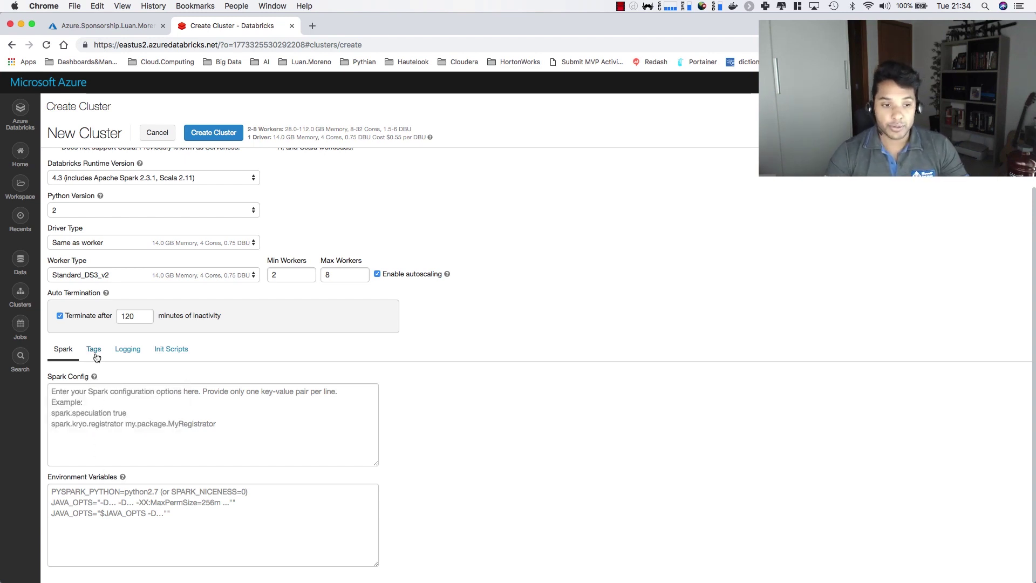
{"action": "left_click", "coordinate": [127, 351]}
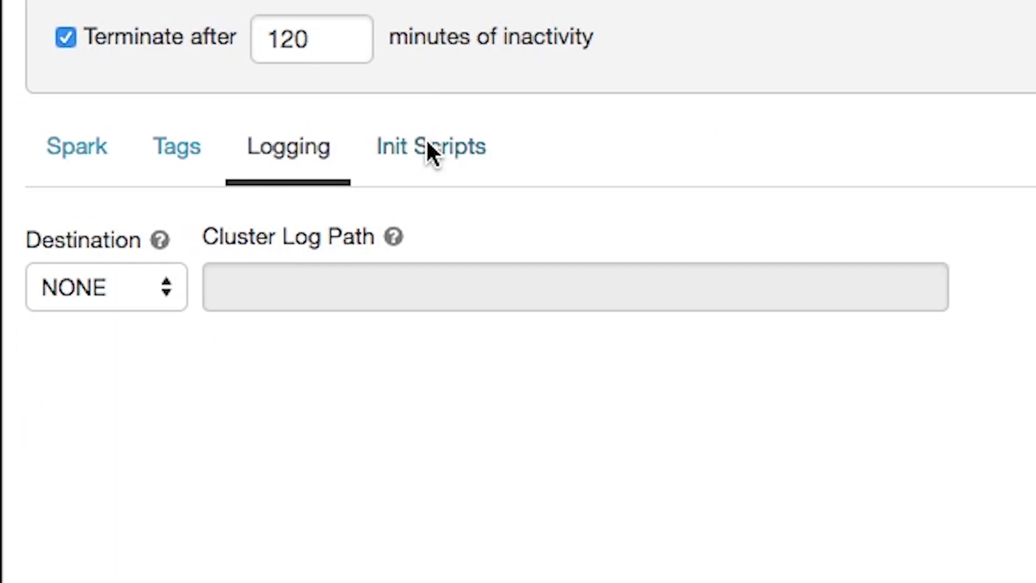
{"action": "left_click", "coordinate": [170, 350]}
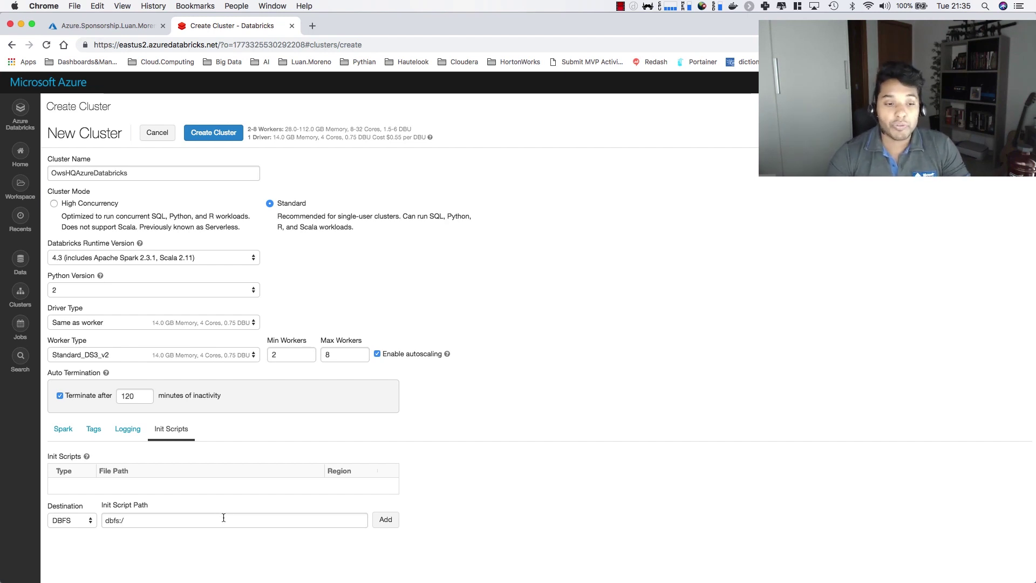
{"action": "left_click", "coordinate": [81, 521]}
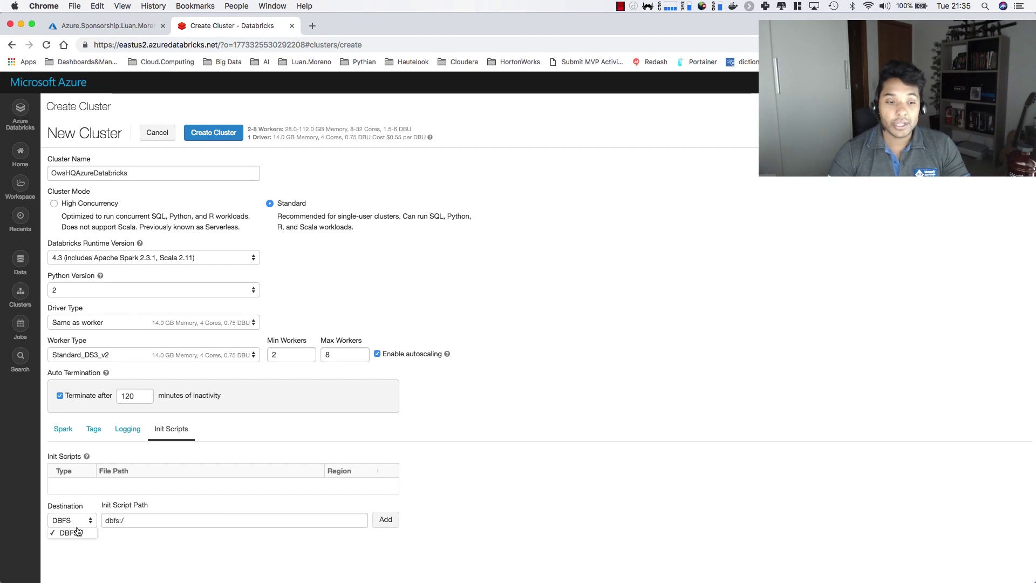
{"action": "left_click", "coordinate": [145, 521]}
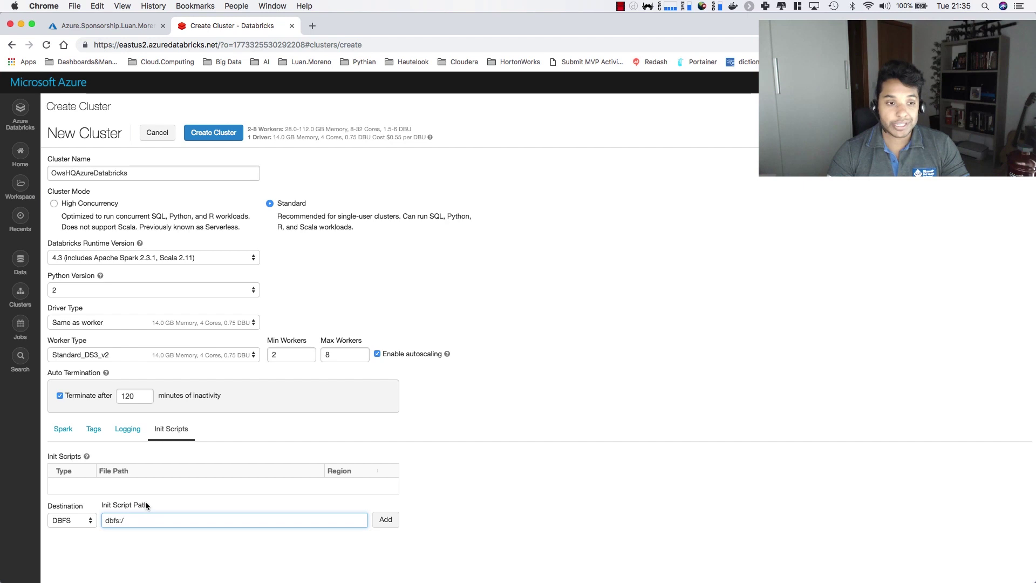
Preview the new cluster in High Concurrency mode with its Databricks runtime versions, and discard the unsaved cluster form
{"action": "left_click", "coordinate": [64, 205]}
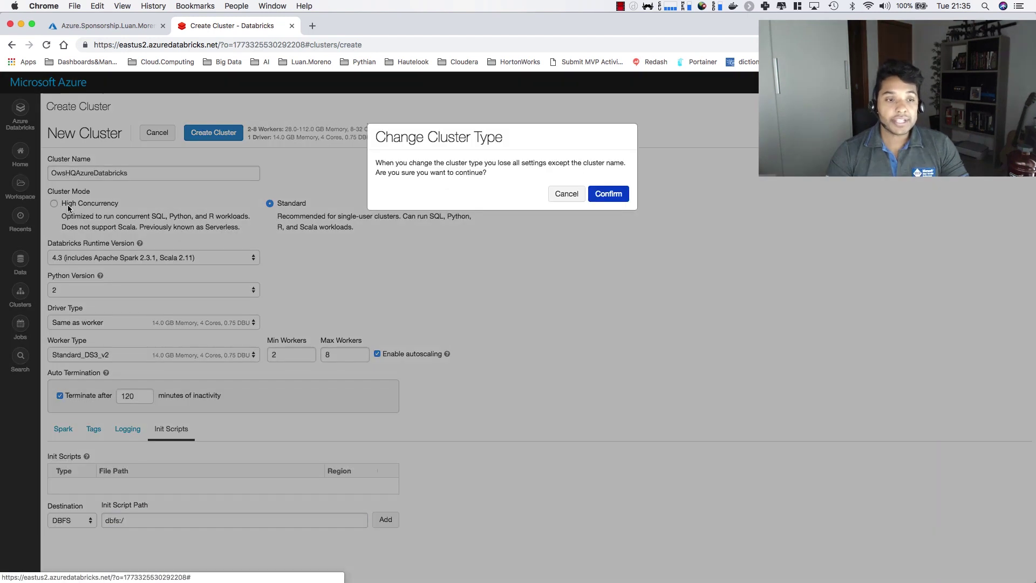
{"action": "left_click", "coordinate": [607, 197]}
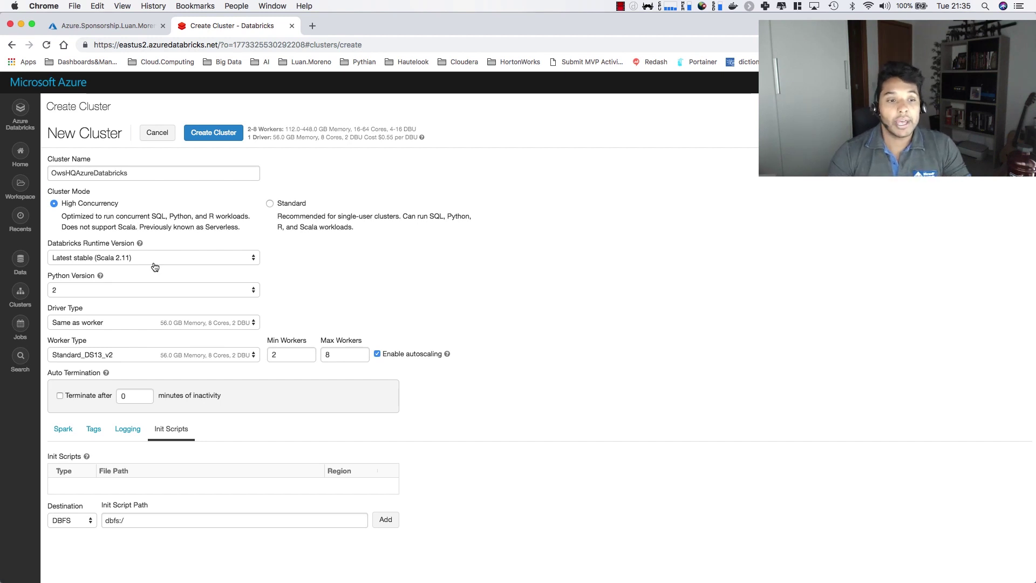
{"action": "left_click", "coordinate": [156, 261]}
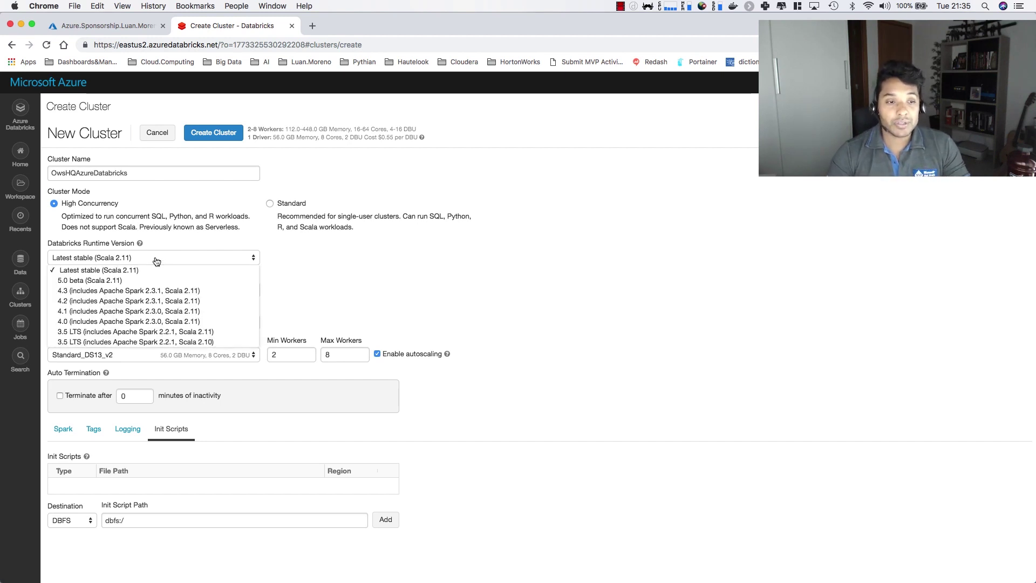
{"action": "left_click", "coordinate": [156, 261]}
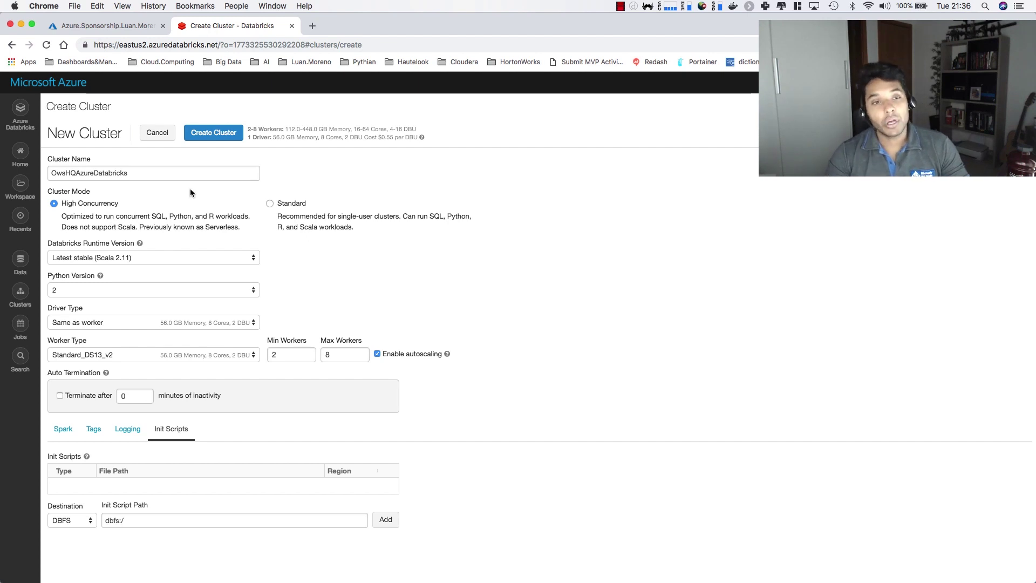
{"action": "left_click", "coordinate": [157, 133]}
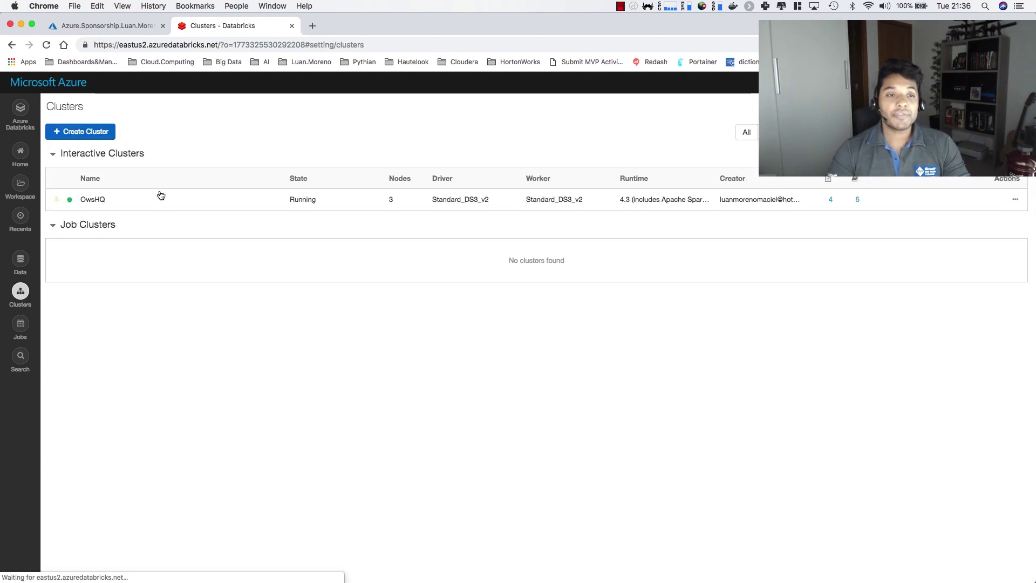
View the configuration of the existing OwsHQ cluster and return to the Azure Databricks start page
{"action": "left_click", "coordinate": [99, 204]}
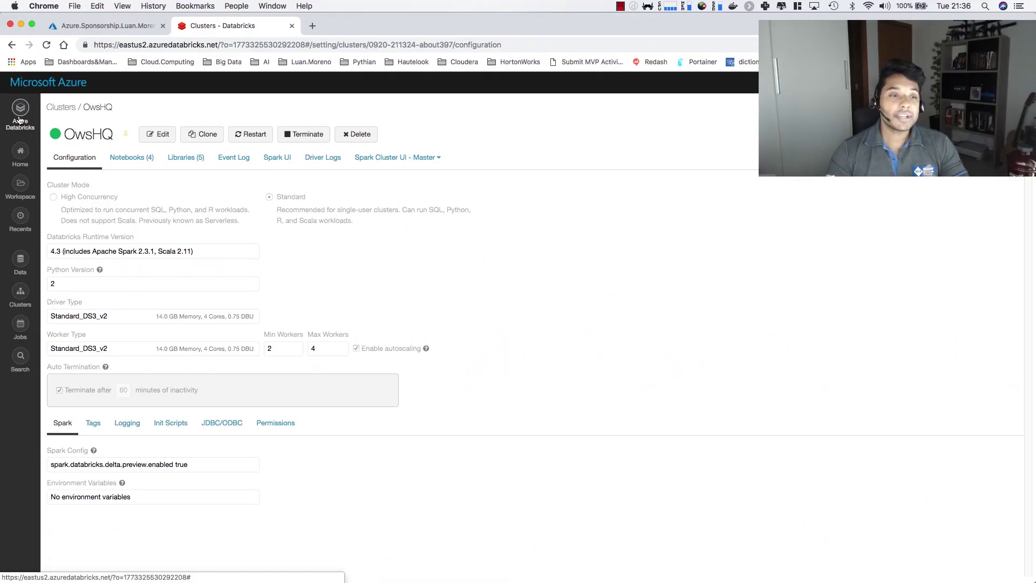
{"action": "left_click", "coordinate": [20, 110]}
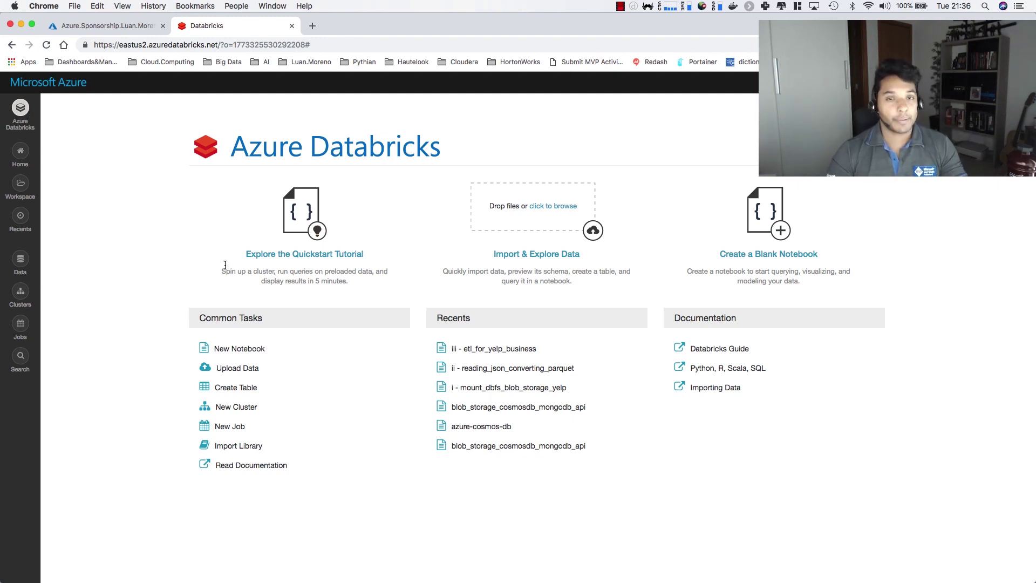
{"action": "left_click", "coordinate": [619, 7]}
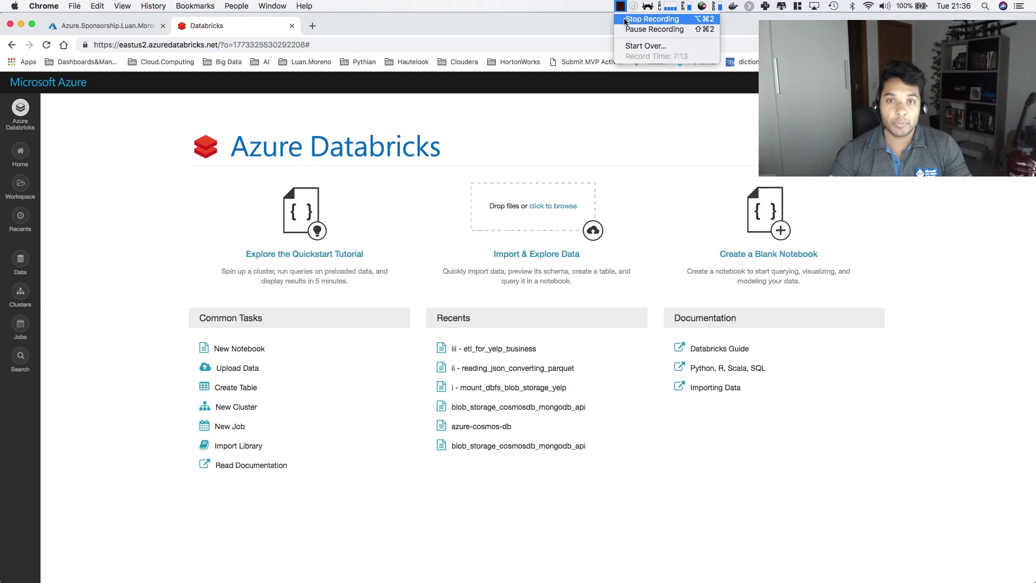